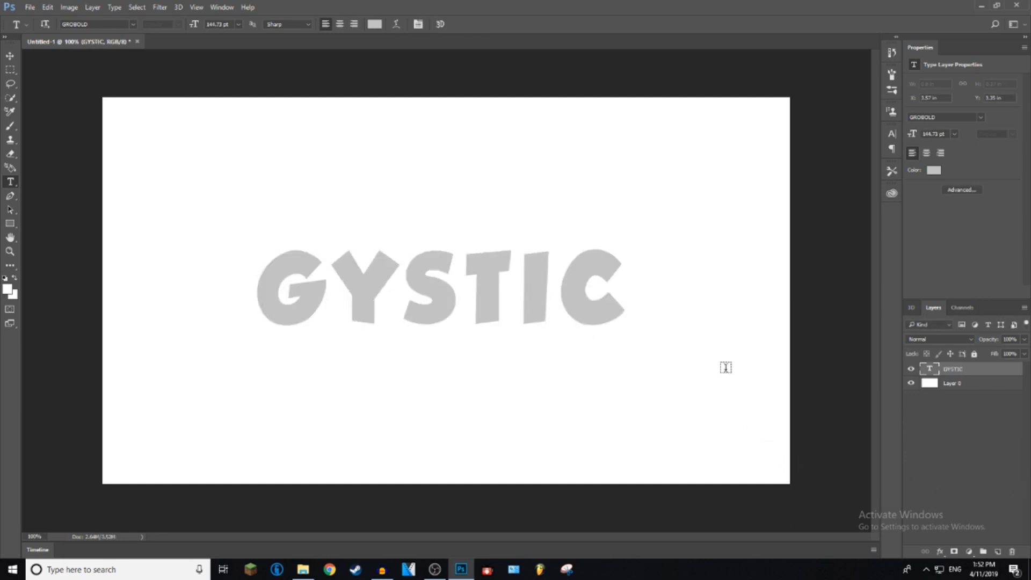
- Open the GYSTIC text layer's blending options to give it a Gradient Overlay
right_click(952, 371)
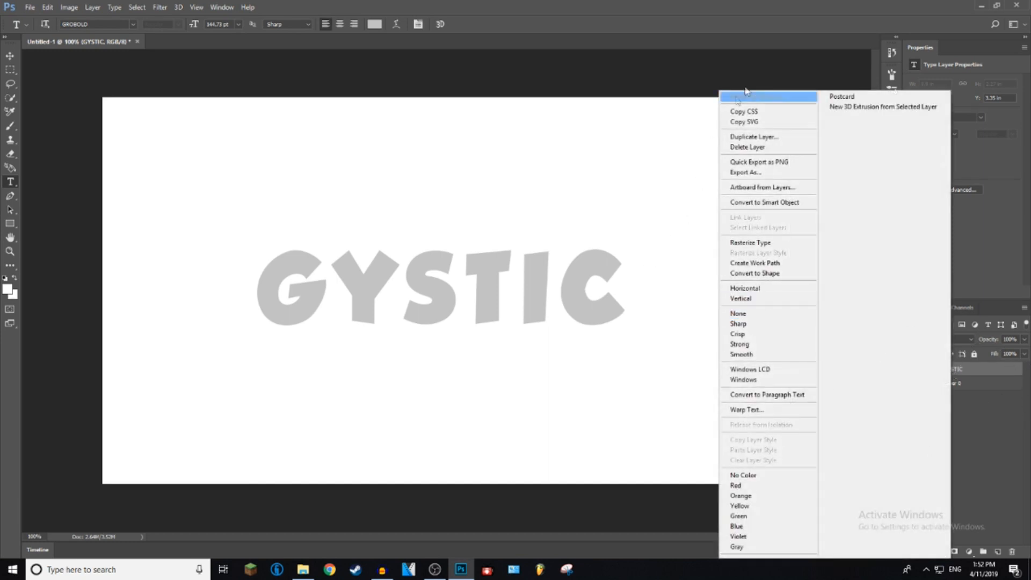
left_click(762, 104)
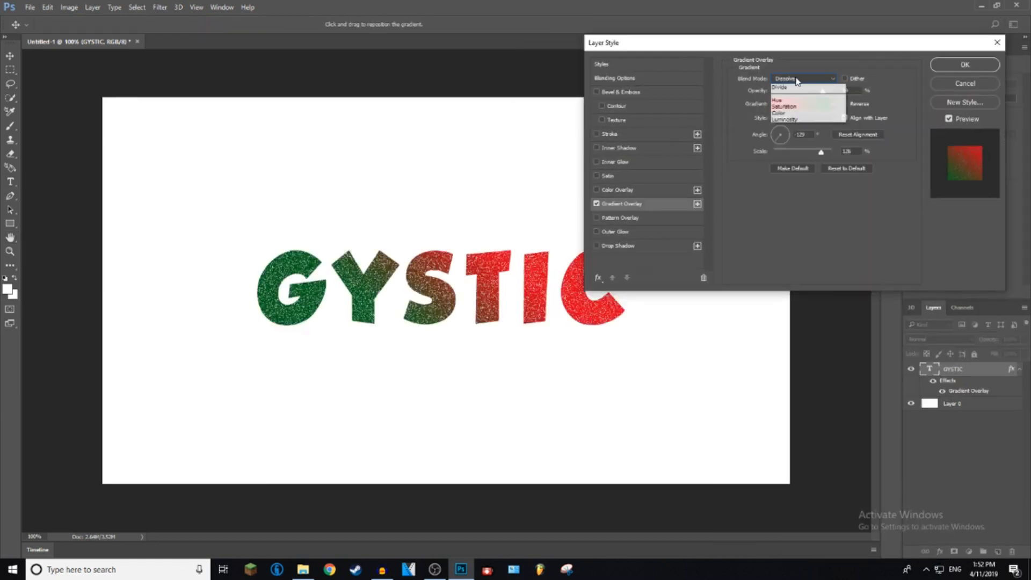
- Try the Darken, Dissolve and Linear Dodge (Add) blend modes on the Gradient Overlay
left_click(804, 78)
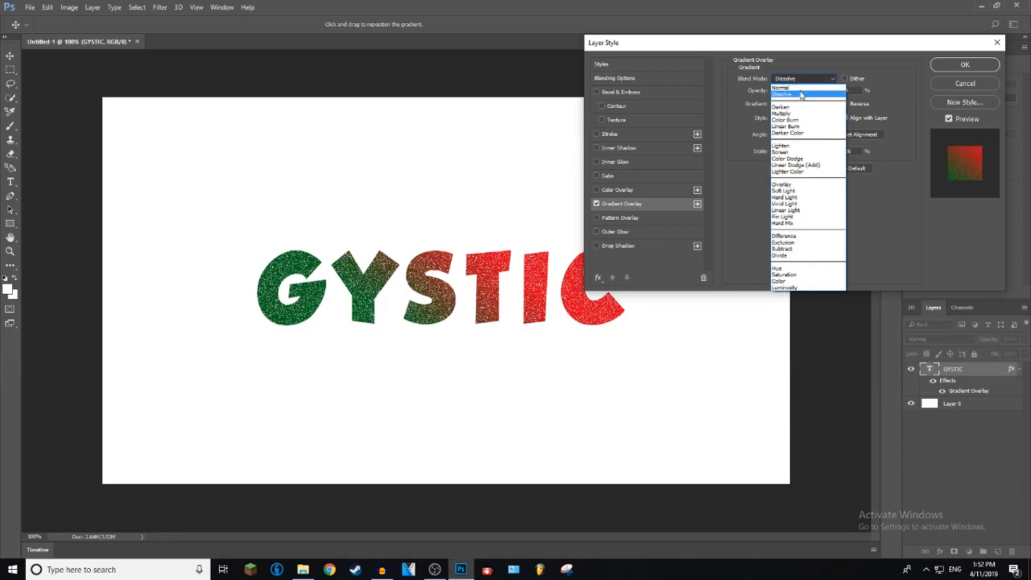
left_click(795, 110)
left_click(792, 79)
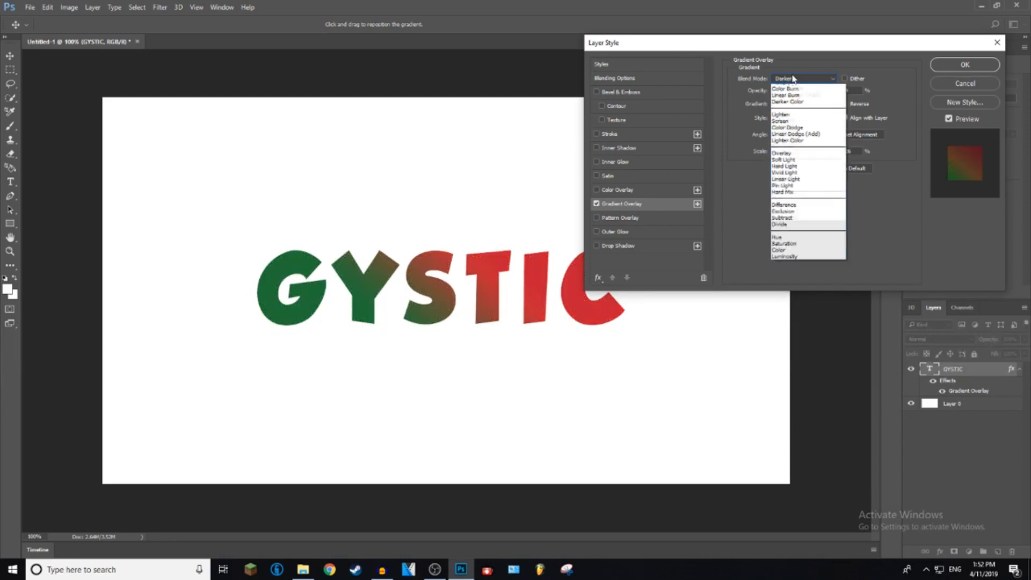
left_click(793, 95)
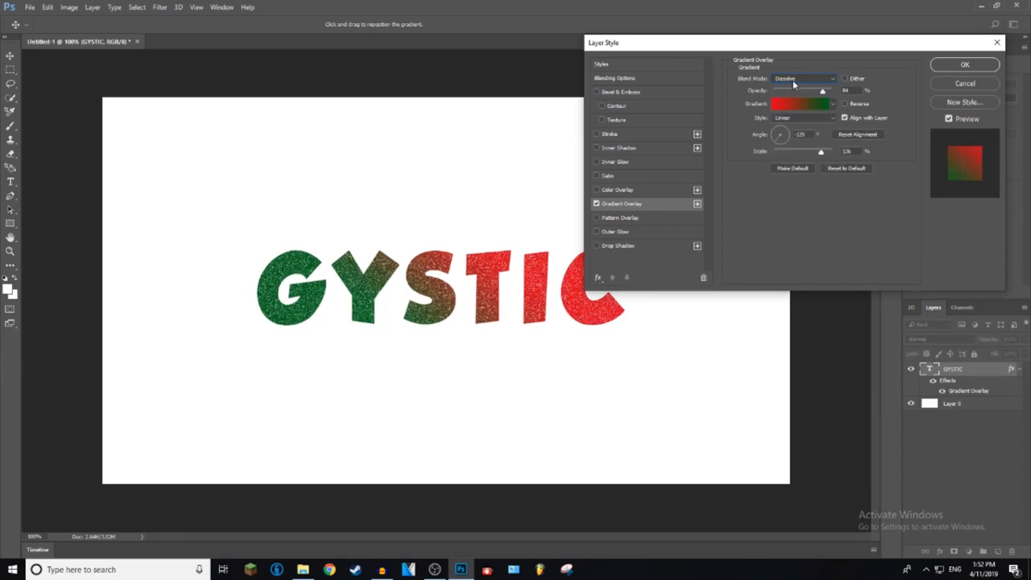
left_click(794, 80)
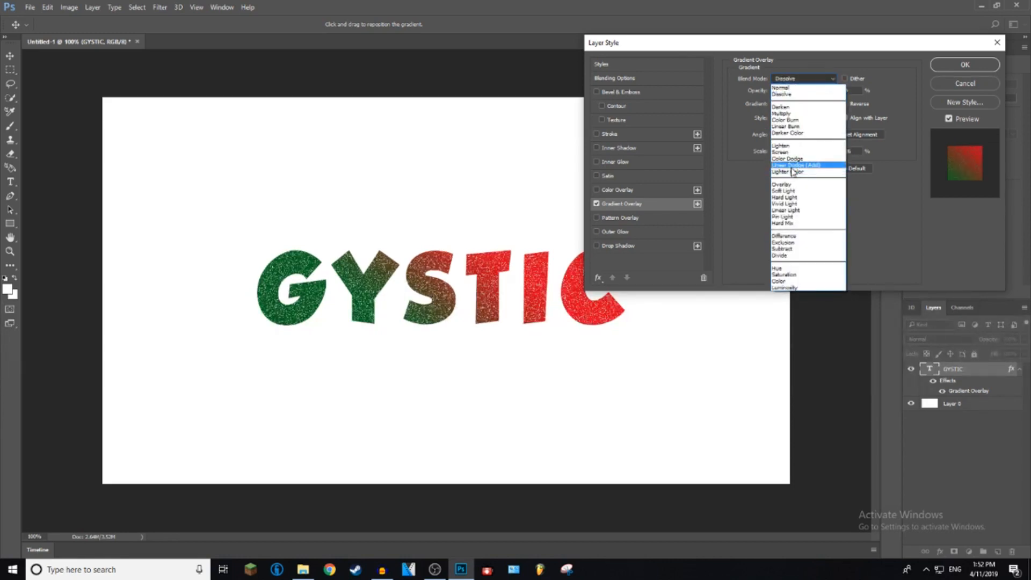
left_click(792, 169)
- Set the Gradient Overlay's blend mode to Color Burn and its opacity to 100%
left_click(802, 79)
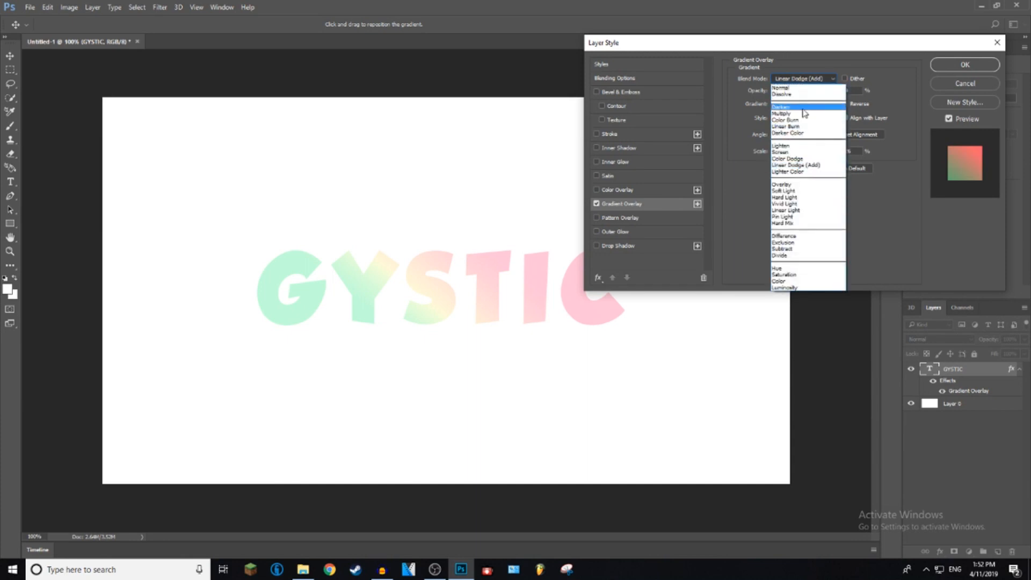
left_click(797, 119)
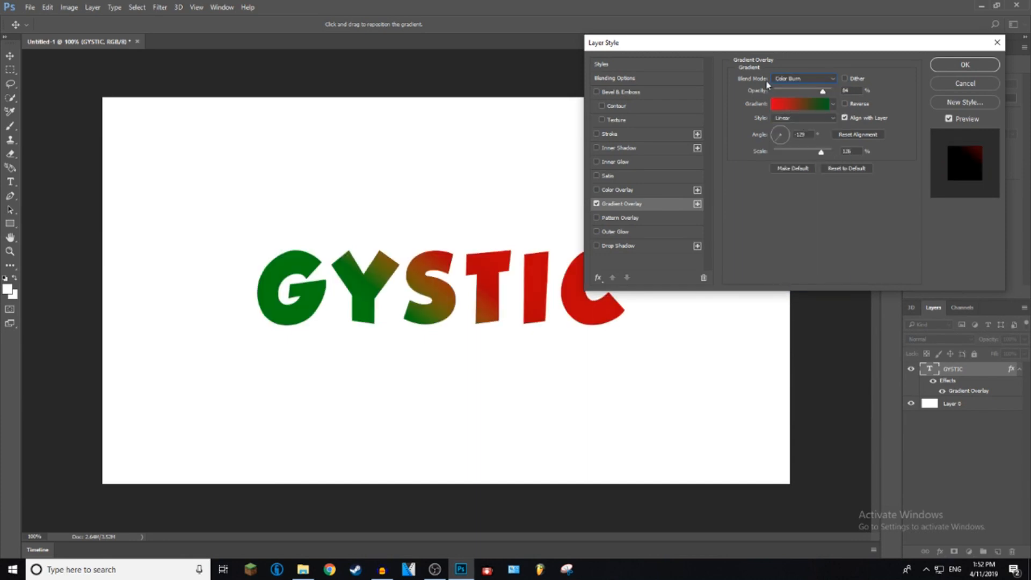
left_click_drag(822, 91, 878, 89)
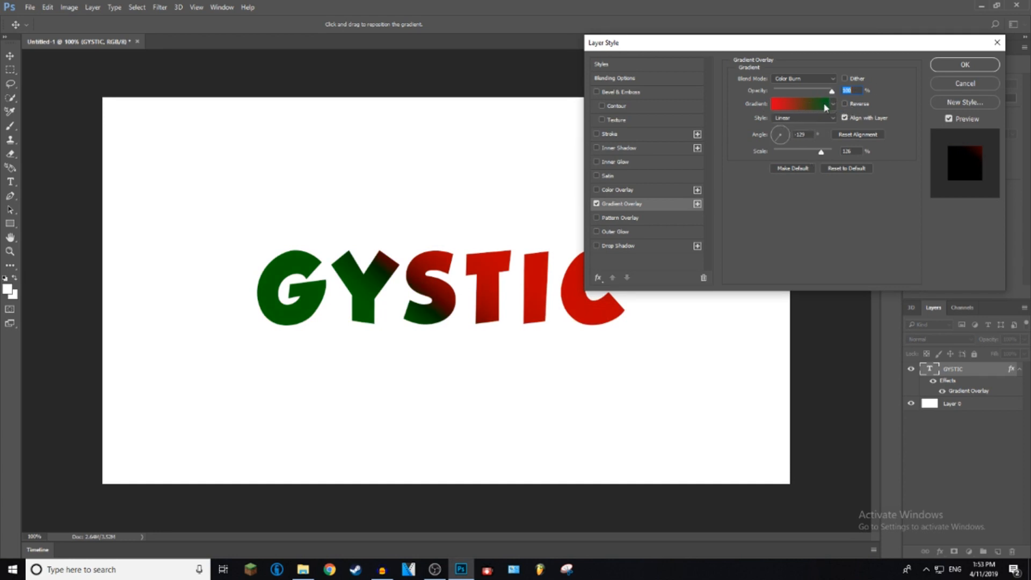
- Try several preset gradients for the overlay, including Spectrum, and choose the Orange, Yellow, Orange preset
left_click(825, 103)
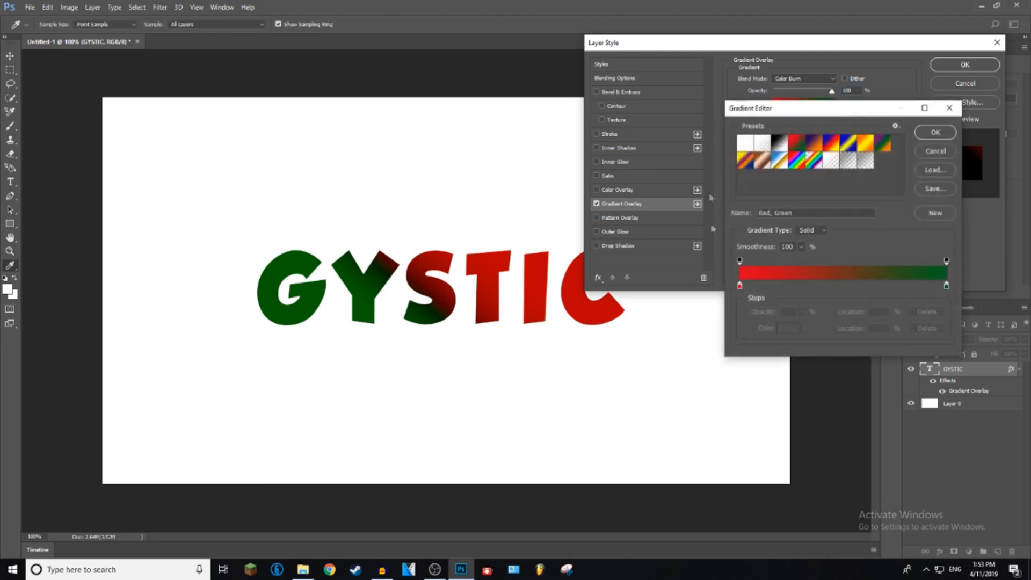
left_click(797, 161)
left_click(780, 143)
left_click(796, 144)
left_click(814, 143)
left_click(831, 144)
left_click(853, 145)
left_click(867, 144)
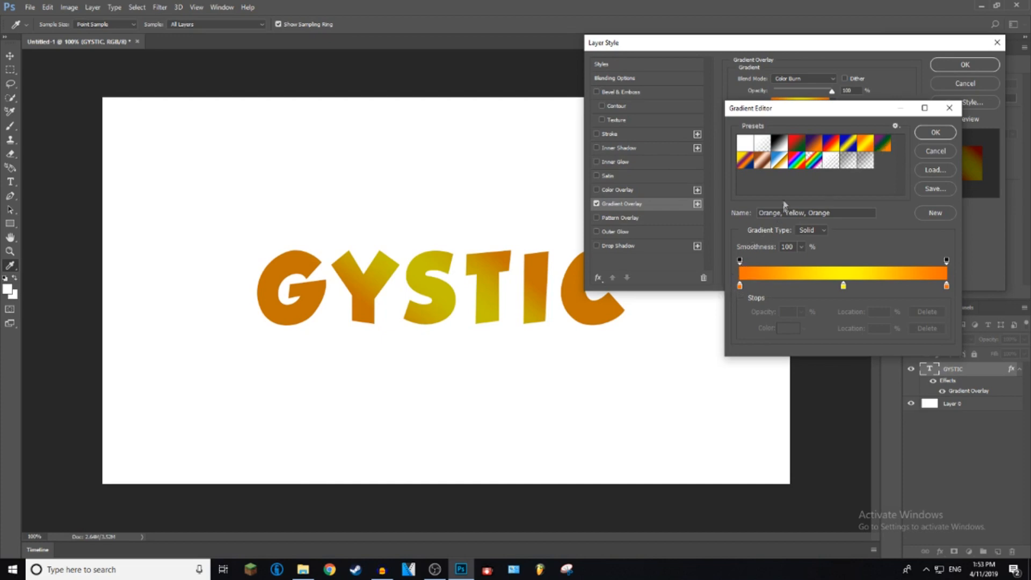
left_click(797, 161)
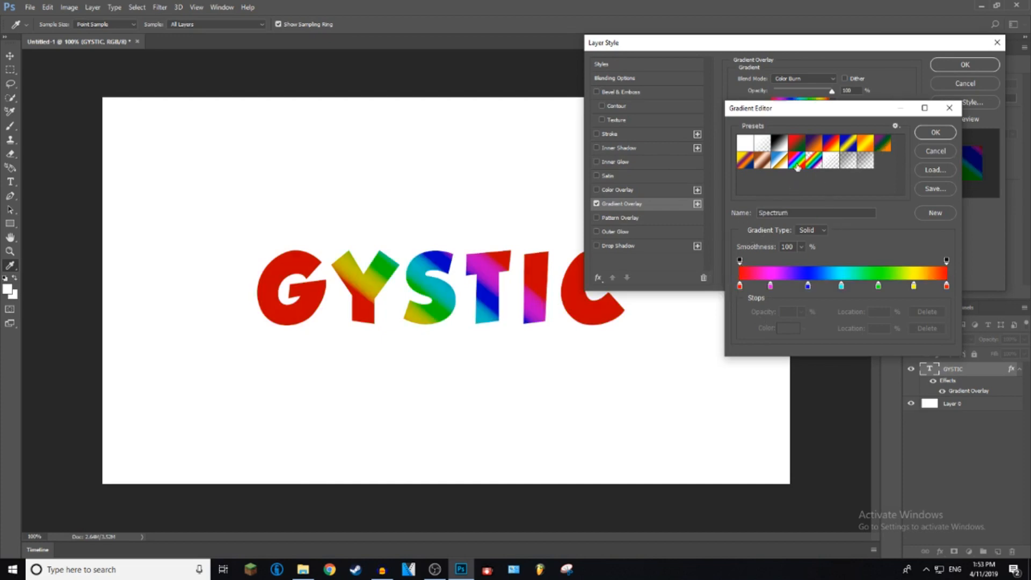
left_click(875, 145)
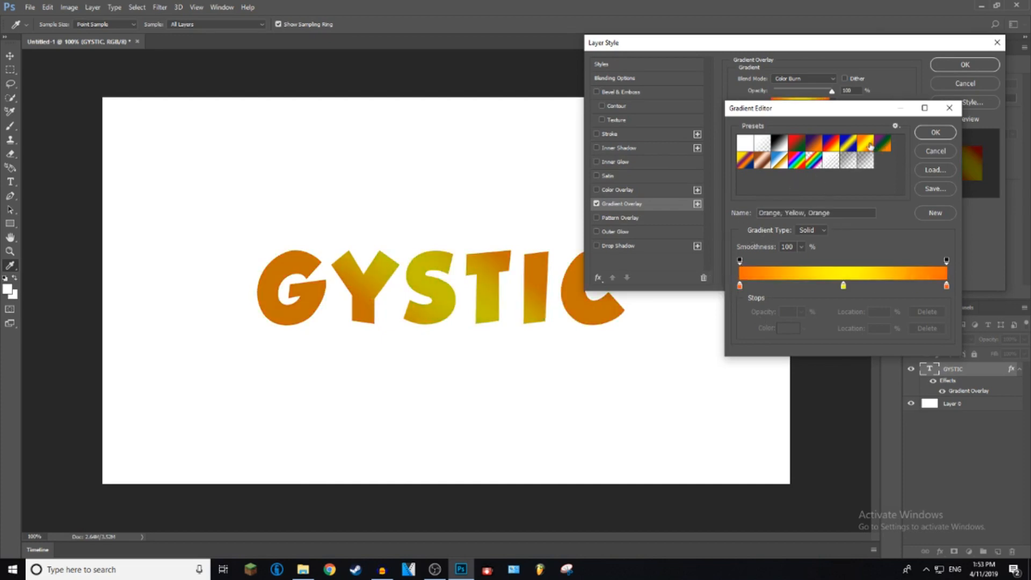
- Set the gradient's starting color stop to turquoise (#02ffd2)
left_click(740, 287)
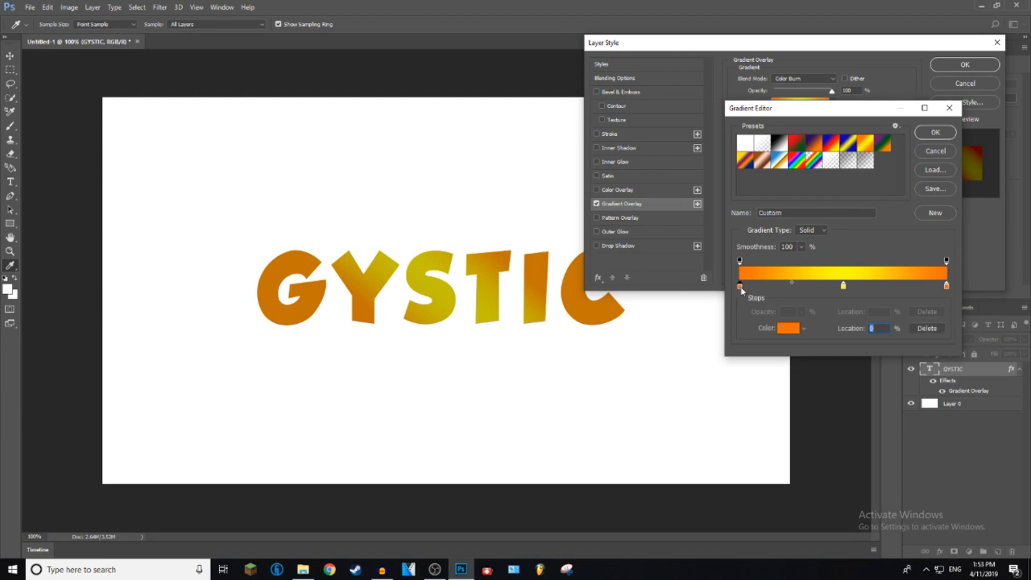
left_click(787, 329)
mouse_move(774, 389)
left_mouse_down()
mouse_move(771, 356)
mouse_move(771, 413)
mouse_move(771, 384)
mouse_move(771, 400)
left_mouse_up()
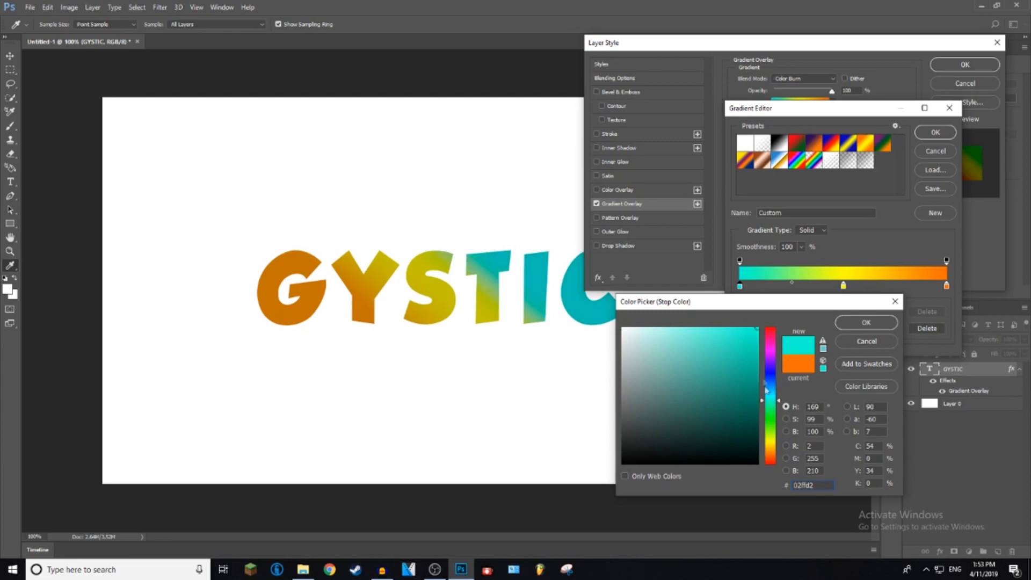
left_click(873, 325)
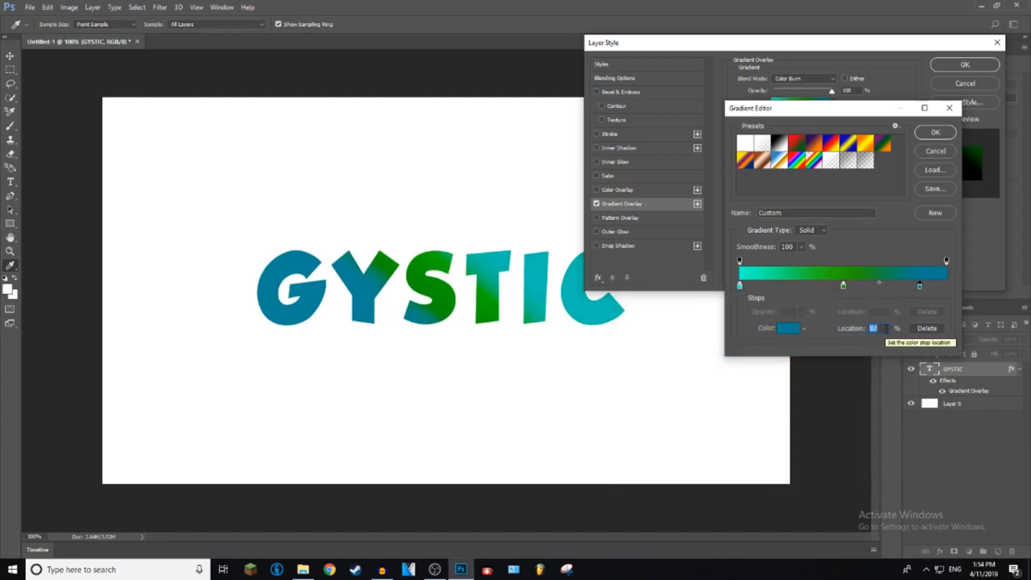
- Shift the gradient's blue color stop back and forth and set its location to 100%
scroll(876, 328, "down", 3)
scroll(884, 323, "up", 11)
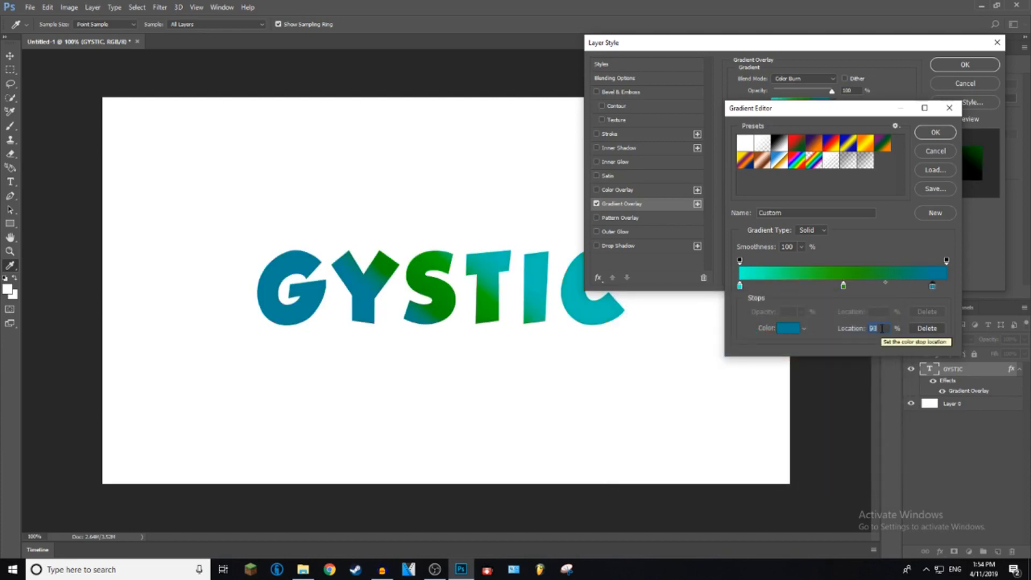
left_click_drag(882, 326, 867, 329)
scroll(879, 328, "down", 5)
scroll(879, 329, "up", 5)
scroll(879, 328, "down", 4)
scroll(879, 328, "up", 2)
mouse_move(936, 287)
left_mouse_down()
mouse_move(896, 284)
mouse_move(947, 285)
mouse_move(889, 283)
mouse_move(919, 285)
left_mouse_up()
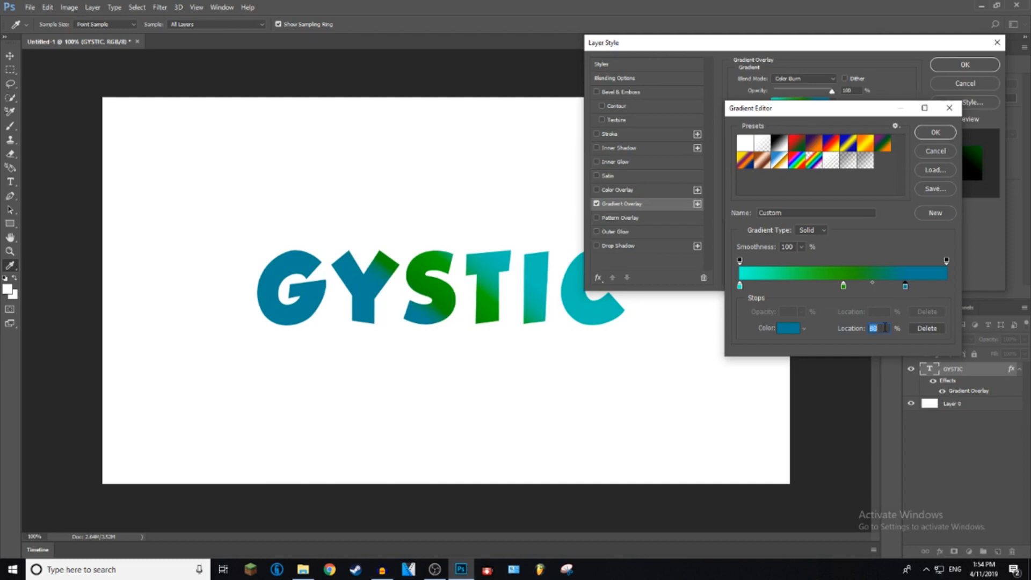
scroll(887, 329, "up", 10)
scroll(886, 329, "down", 14)
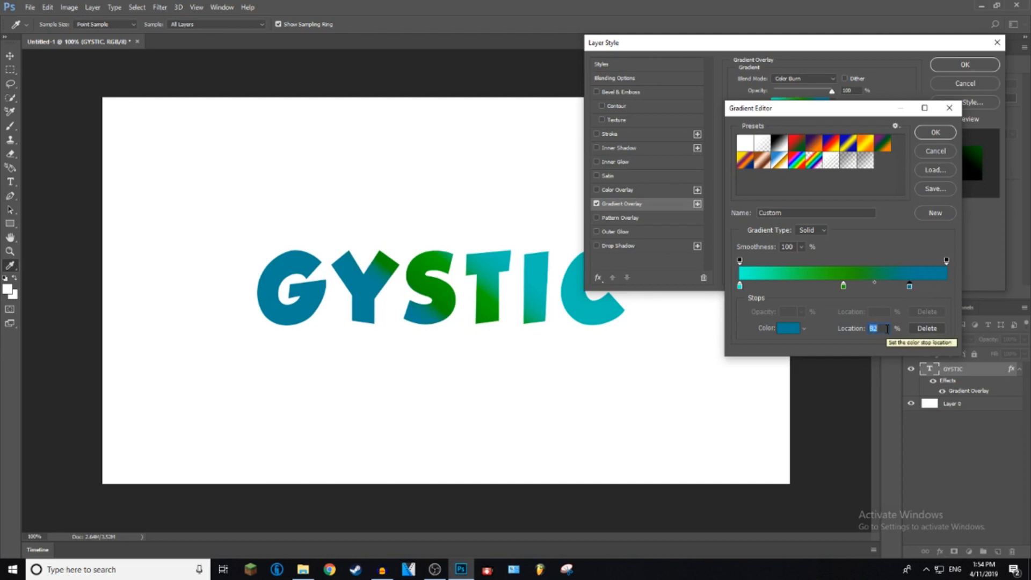
scroll(887, 329, "up", 6)
scroll(887, 329, "down", 8)
scroll(887, 328, "up", 2)
scroll(887, 329, "up", 17)
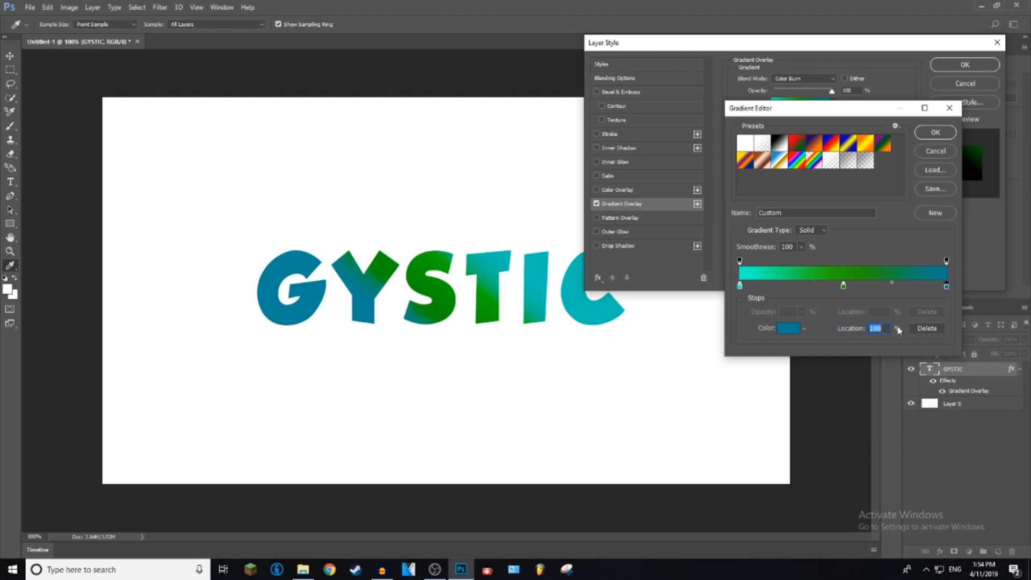
- Move the middle green color stop toward the blue end and add a second green stop at 35% location
left_click(843, 286)
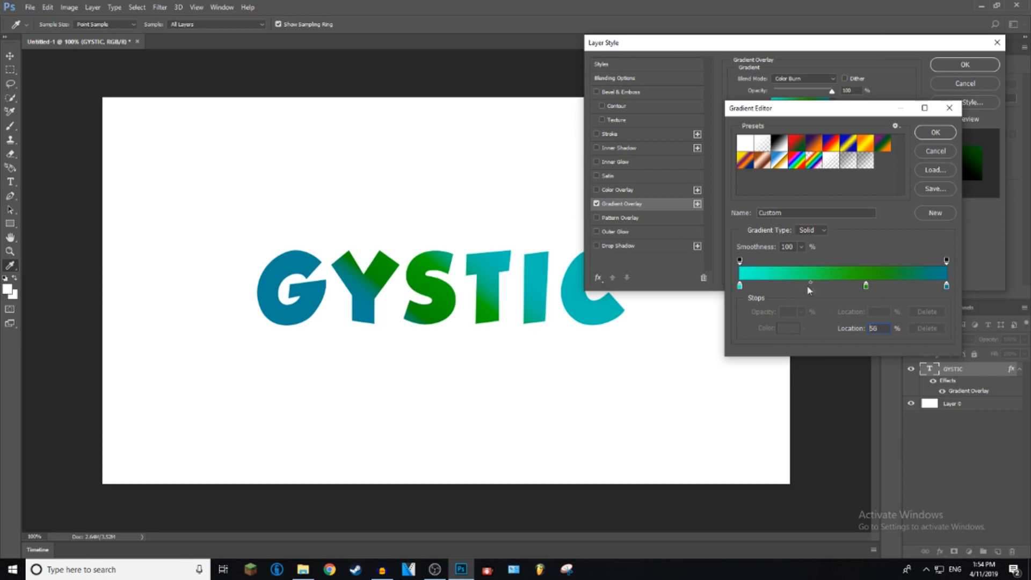
left_click_drag(808, 287, 777, 288)
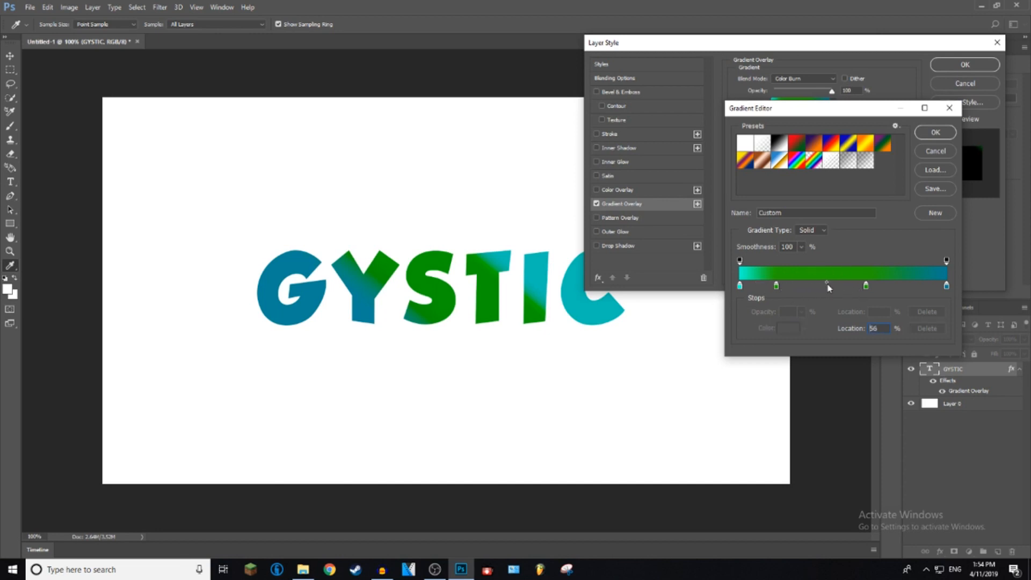
left_click_drag(777, 287, 814, 288)
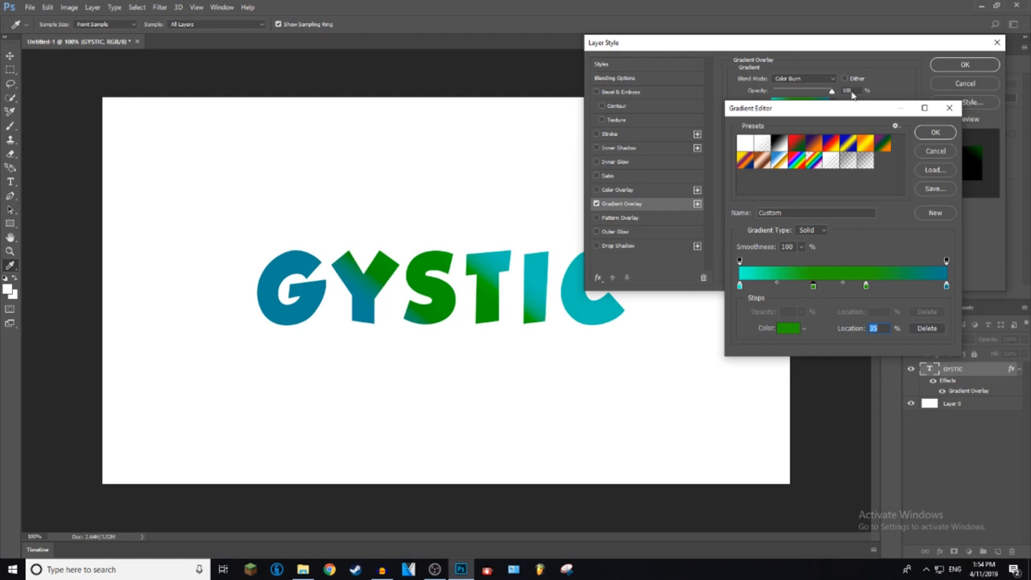
- Name the gradient "blue n gren" and save it as a gradients file with the same name
left_click(760, 214)
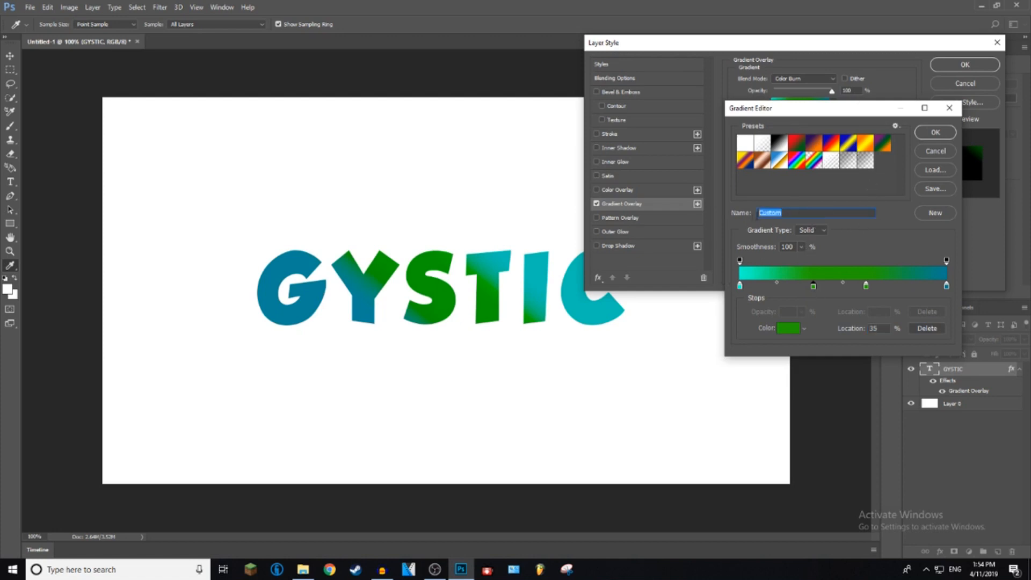
type("blue n gren")
left_click(935, 188)
left_click_drag(904, 122, 757, 140)
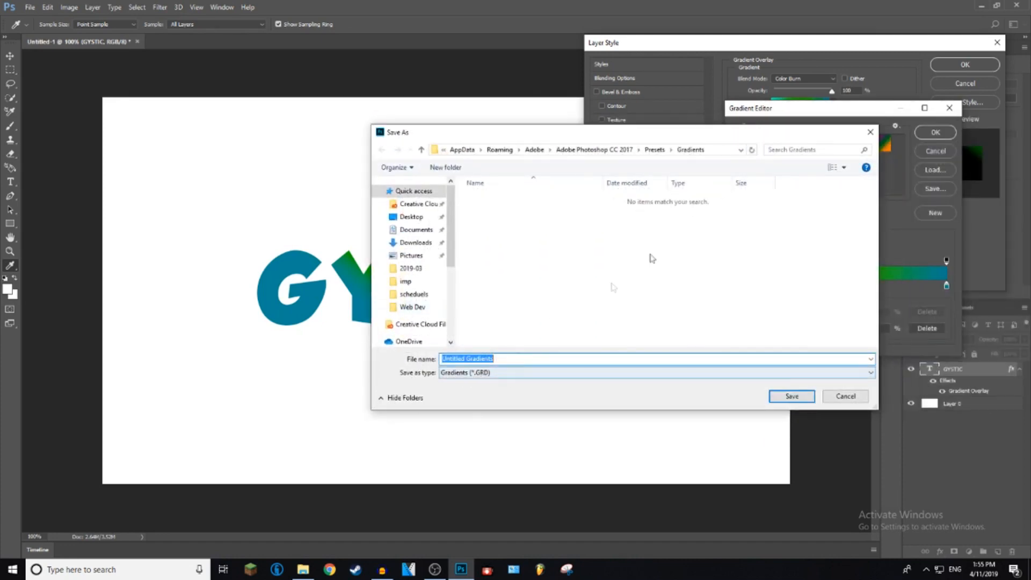
type("blue n gren")
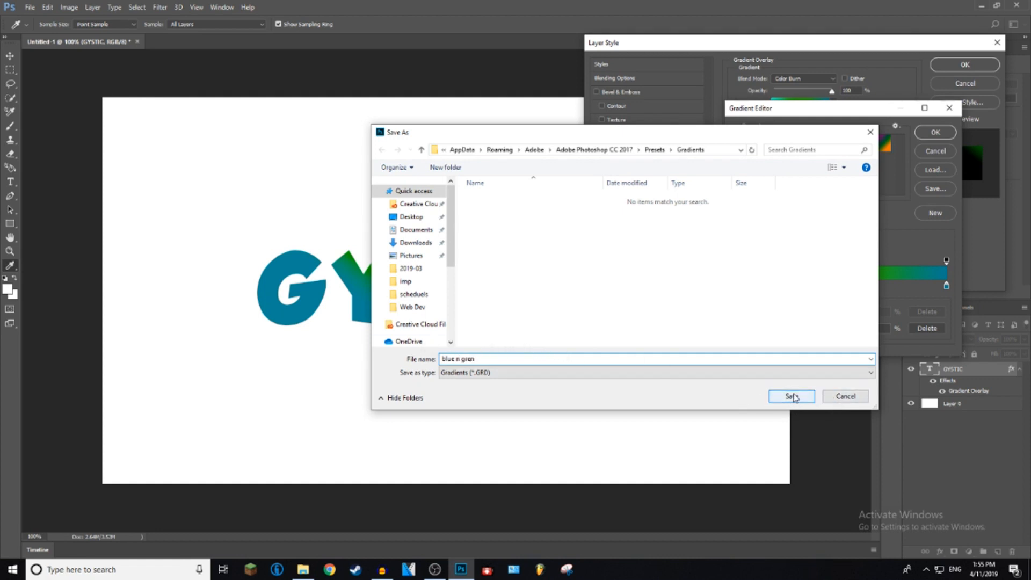
left_click(765, 397)
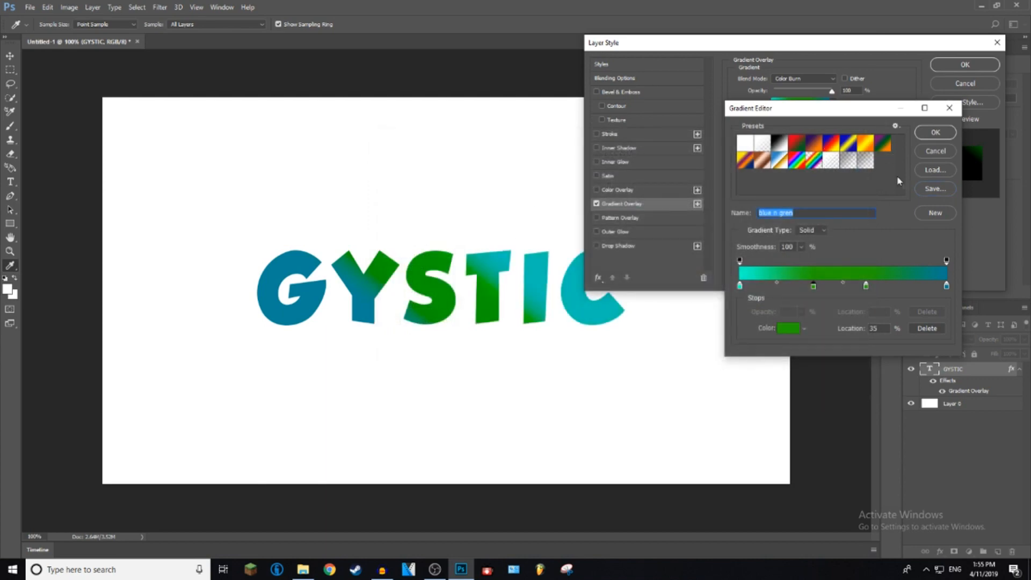
- Confirm the Orange, Yellow, Orange gradient for the overlay and try its Reverse option on and off
left_click(934, 134)
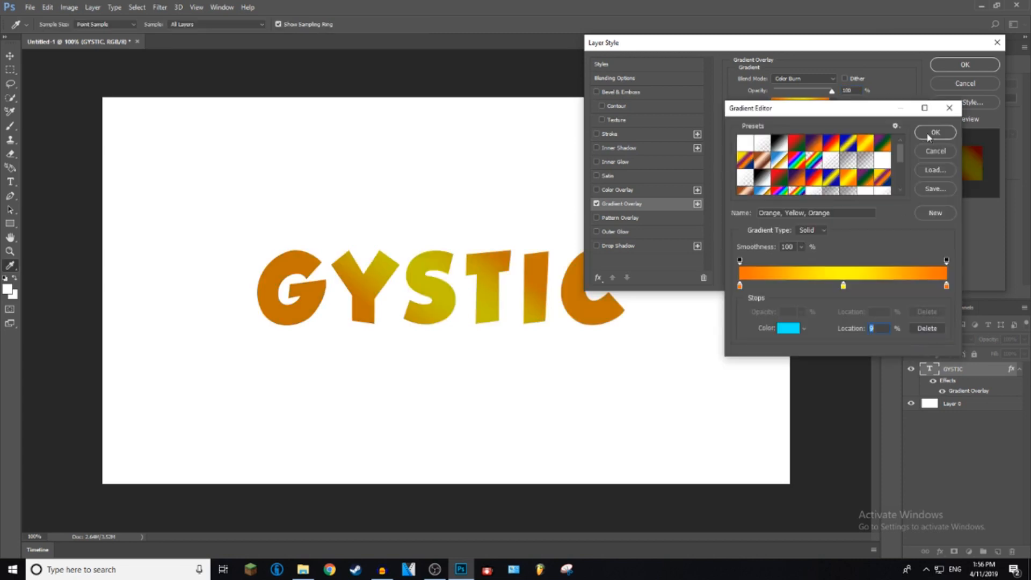
left_click(934, 133)
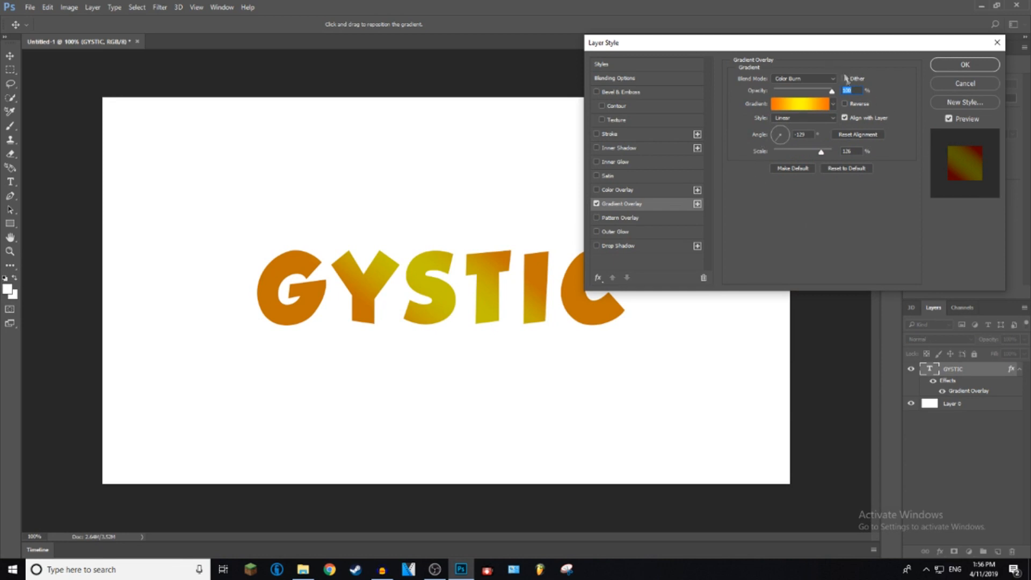
left_click(846, 105)
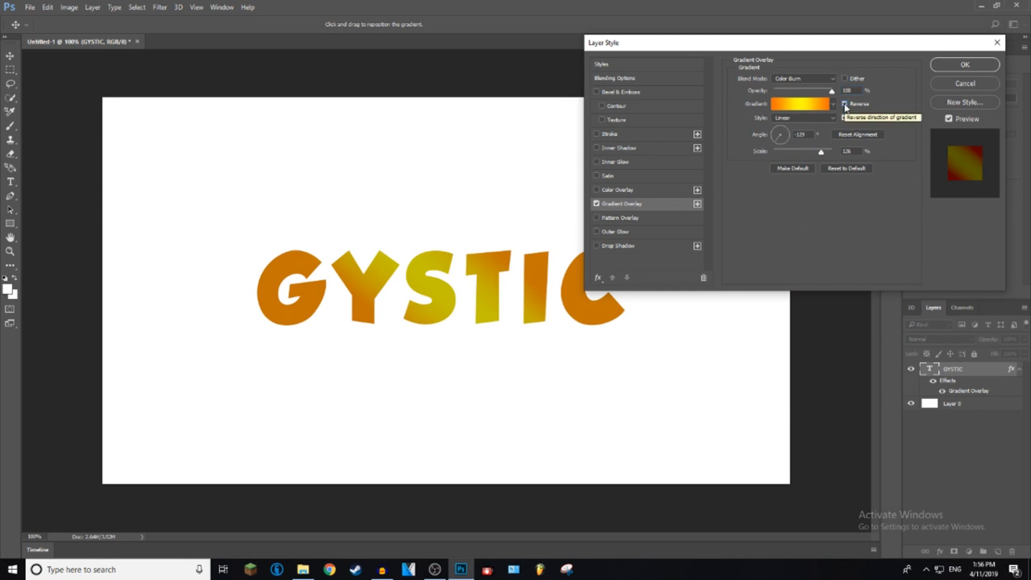
left_click(845, 104)
- Try the Radial and Reflected gradient styles, and set the overlay's style to Diamond
left_click(808, 119)
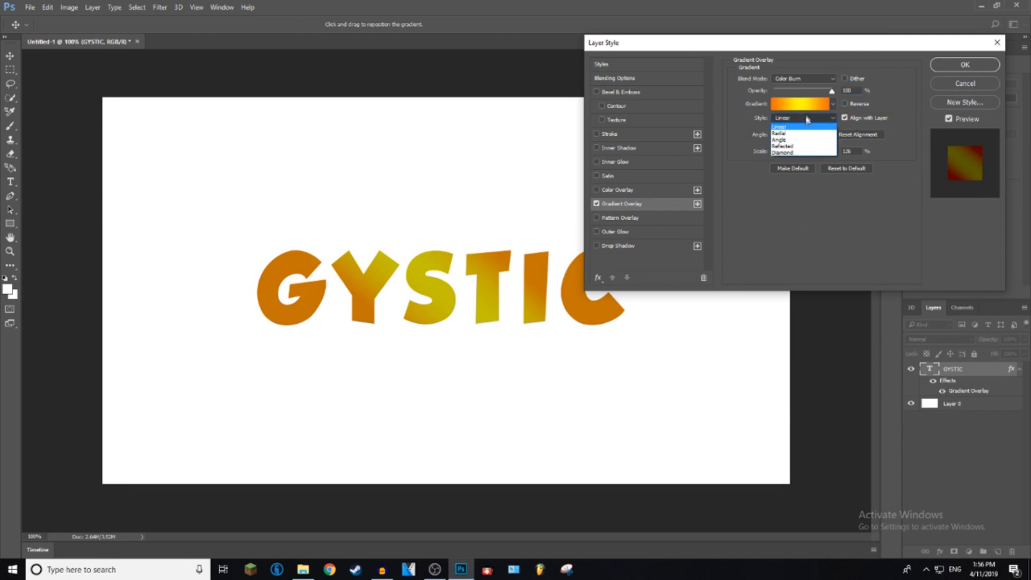
left_click(798, 133)
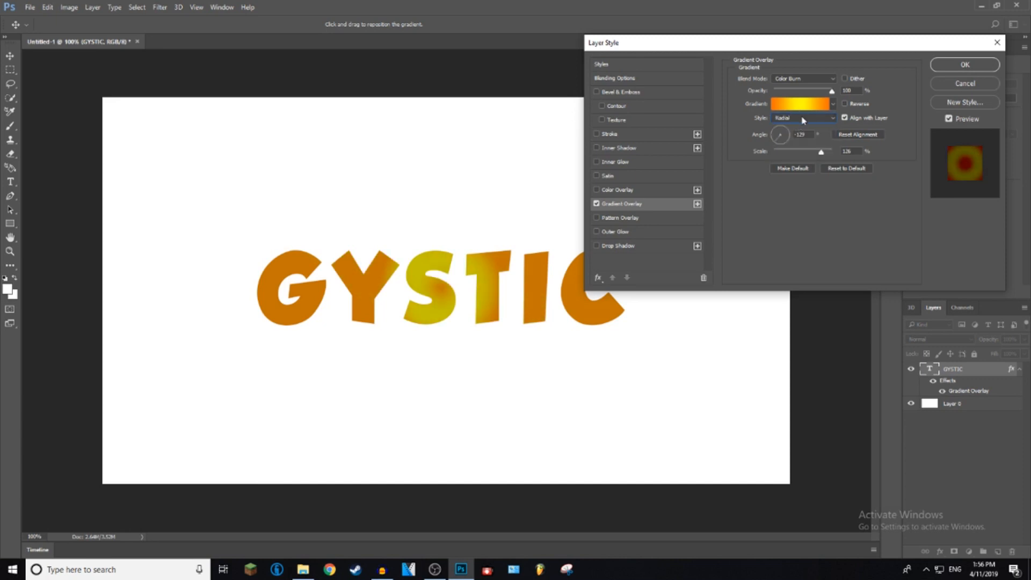
left_click(804, 119)
left_click(794, 153)
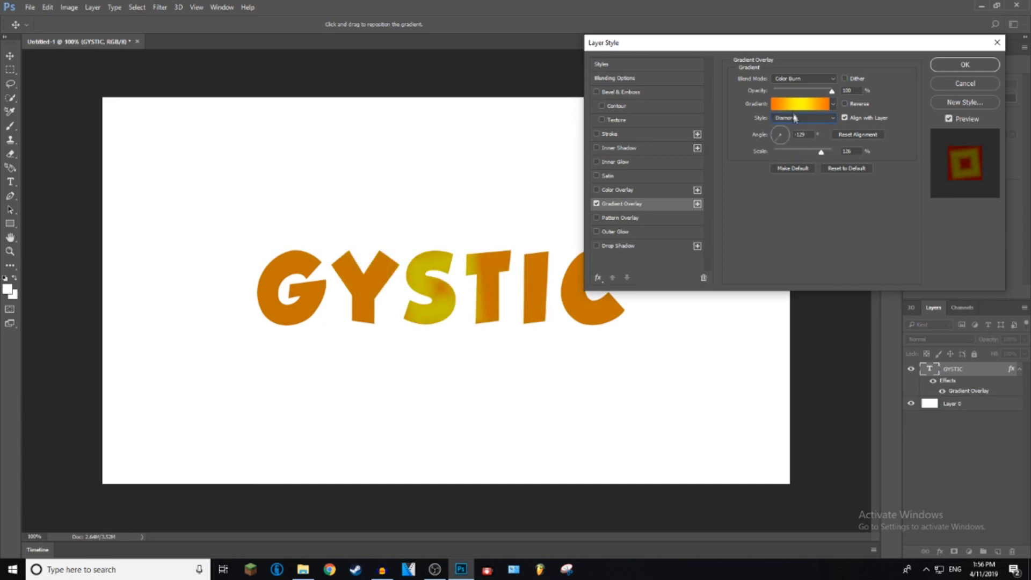
left_click(794, 117)
left_click(794, 146)
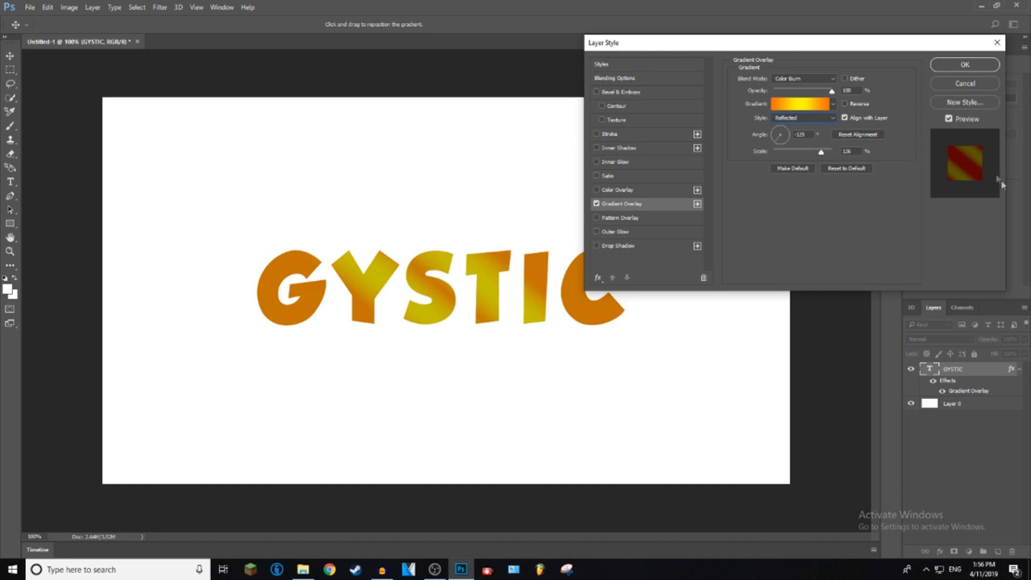
left_click(804, 119)
left_click(799, 153)
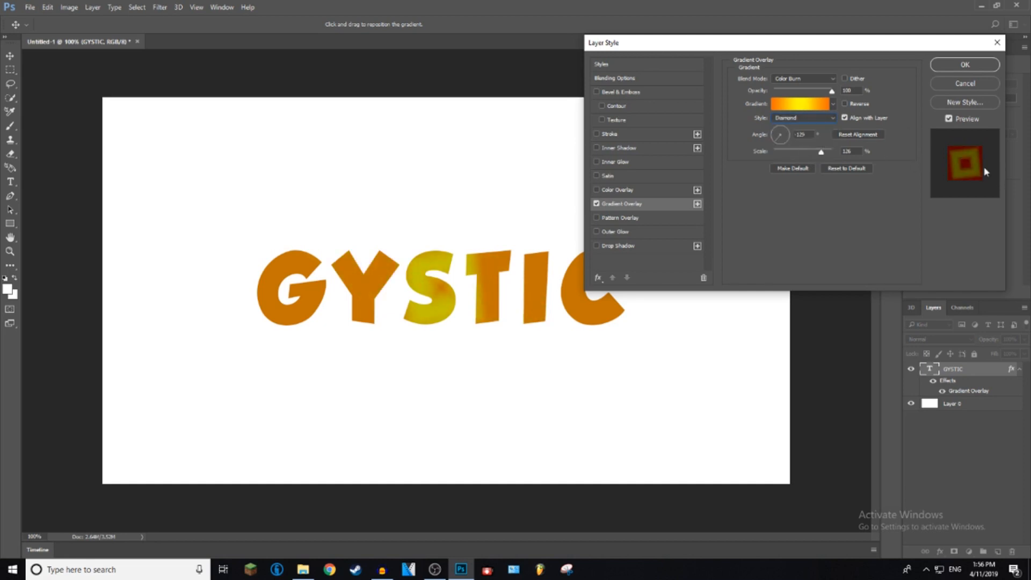
- Set the Gradient Overlay's style to Linear and rotate its angle to -70°
left_click(794, 117)
left_click(791, 125)
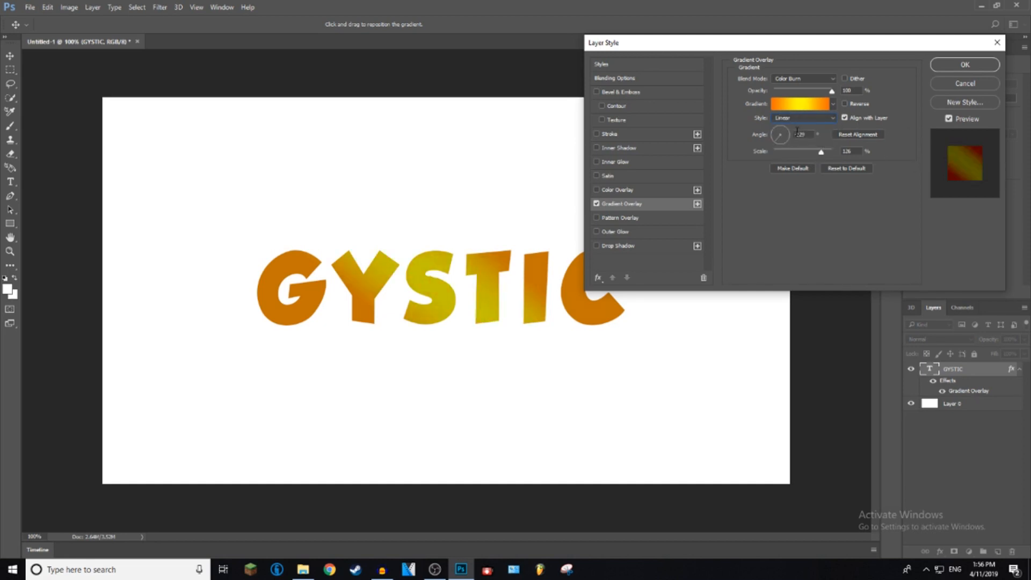
left_click_drag(774, 139, 784, 149)
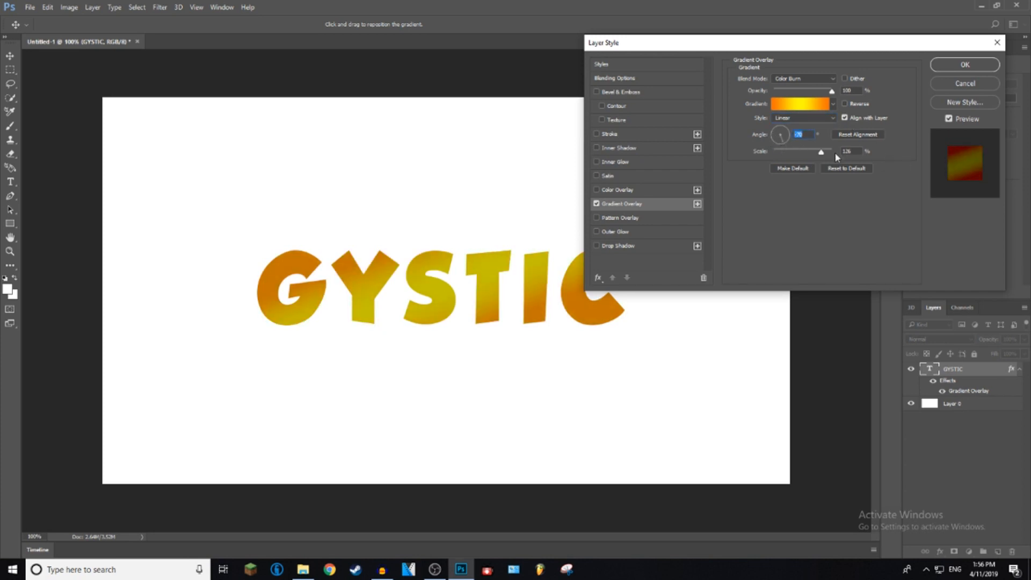
- Reduce the gradient's scale to about 75% and apply the Gradient Overlay to the GYSTIC text
mouse_move(821, 152)
left_mouse_down()
mouse_move(805, 152)
mouse_move(823, 153)
mouse_move(814, 153)
left_mouse_up()
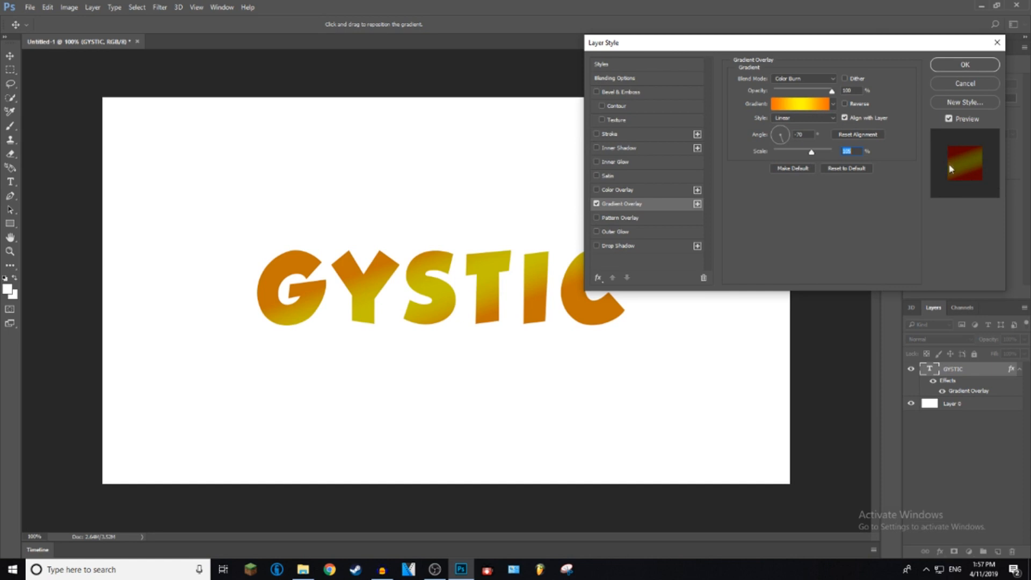
left_click_drag(820, 155, 800, 153)
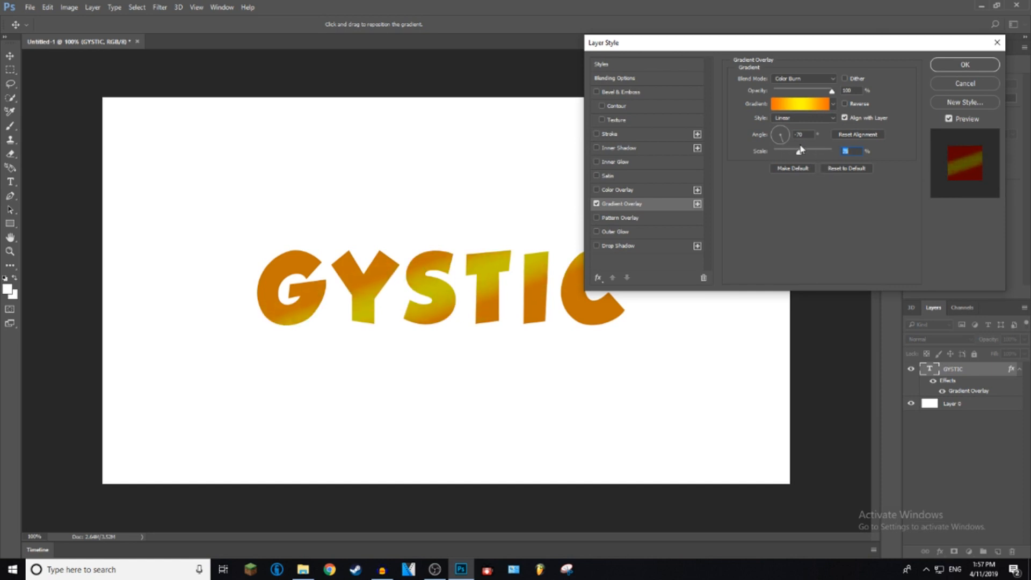
left_click(965, 65)
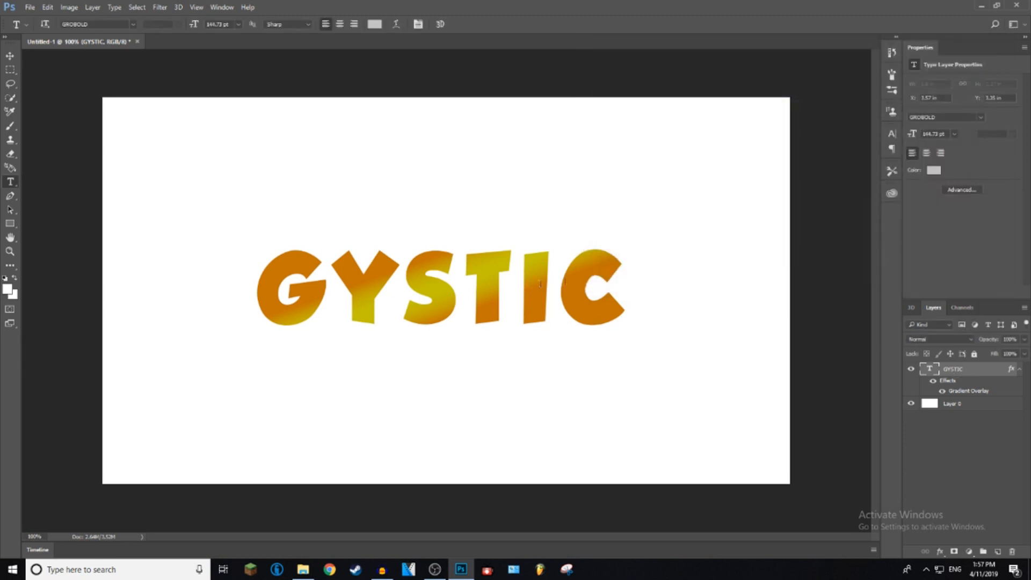
- Add a black Stroke, an Outer Glow and an orange Drop Shadow to the GYSTIC text layer
right_click(940, 368)
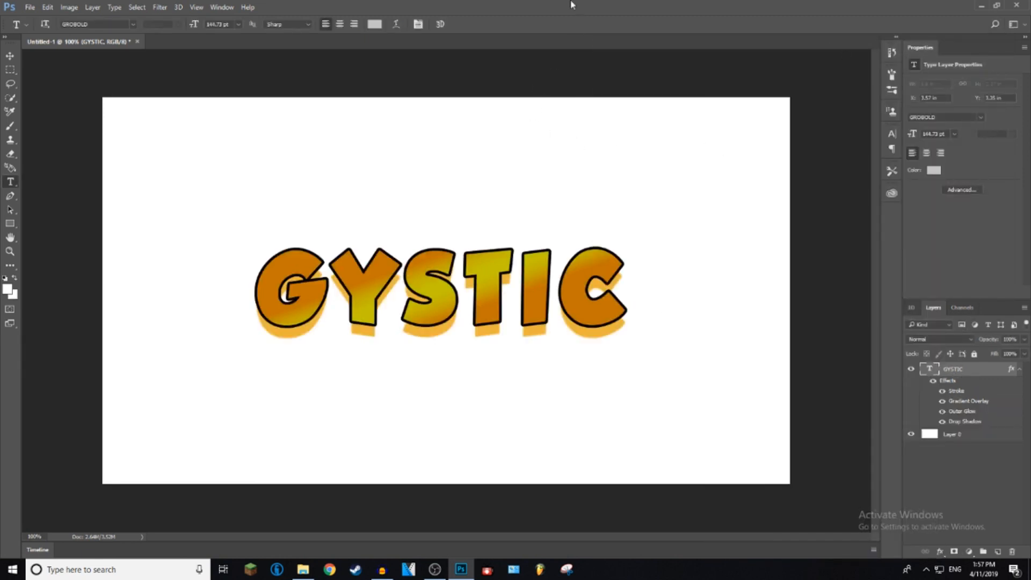